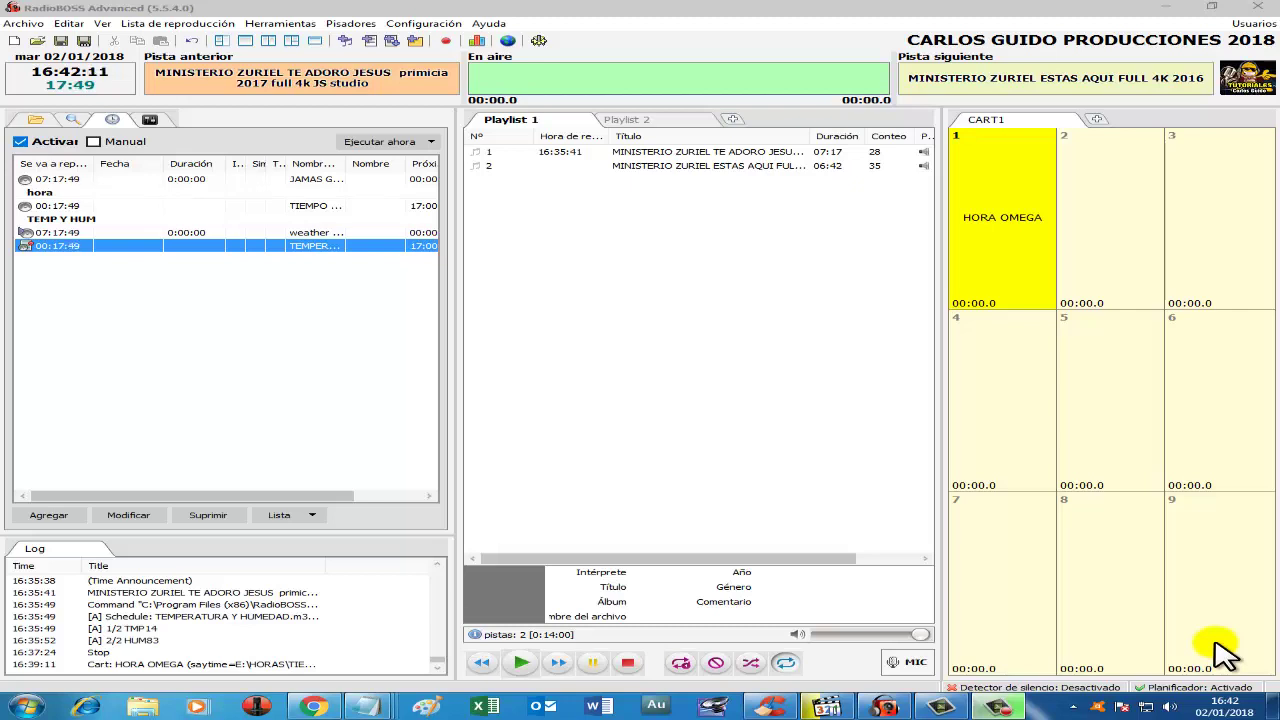
Step: Switch to Chrome to check the current temperature and humidity for Yunguyo on OpenWeatherMap, and return to RadioBOSS
left_click(86, 234)
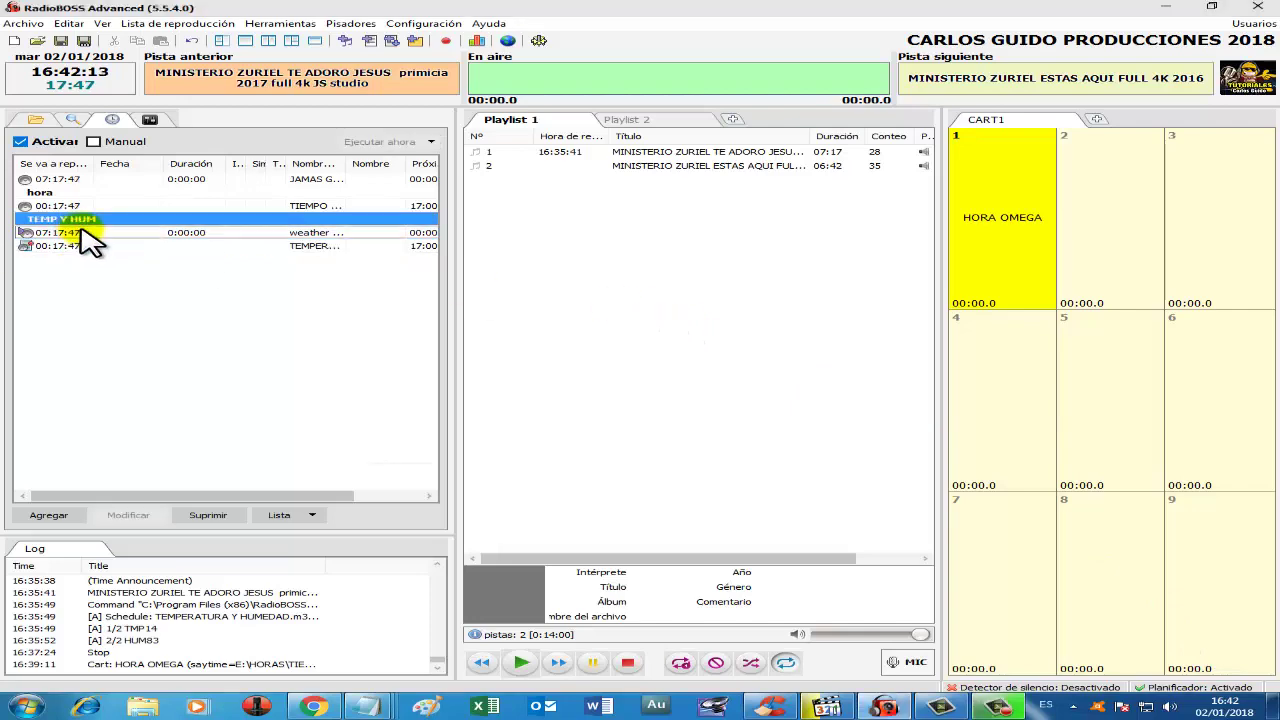
left_click(76, 246)
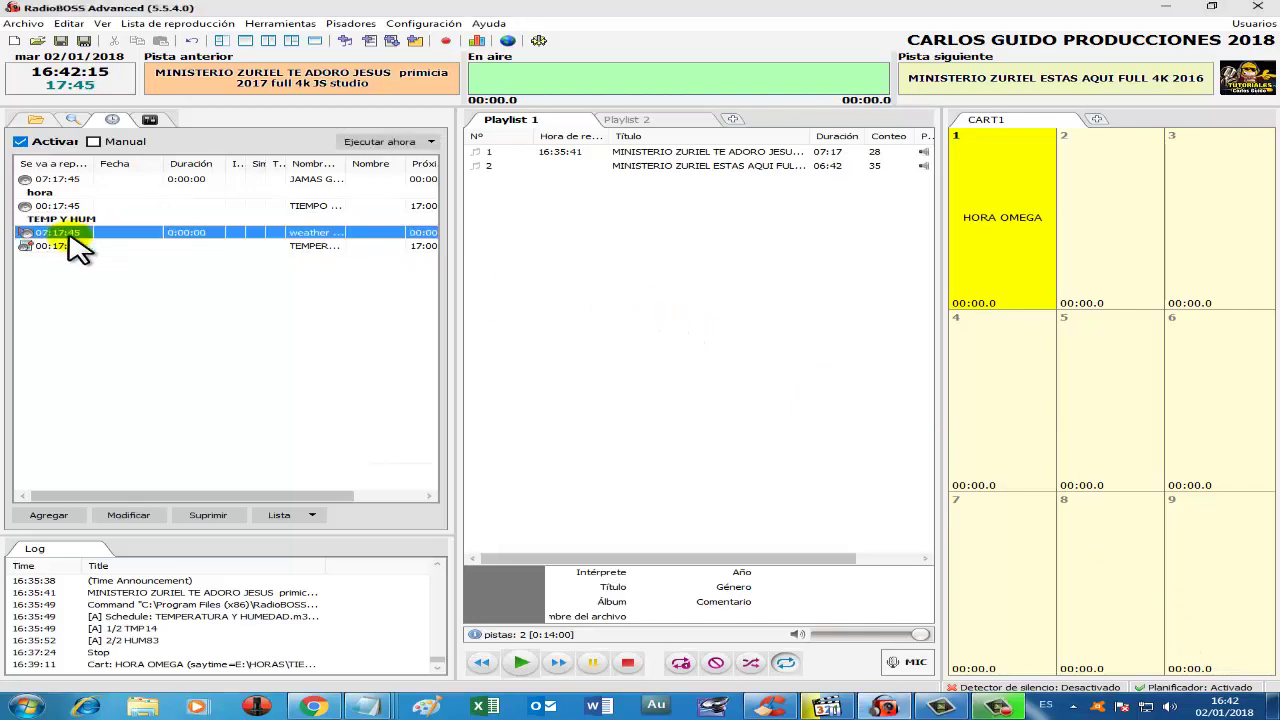
left_click(314, 707)
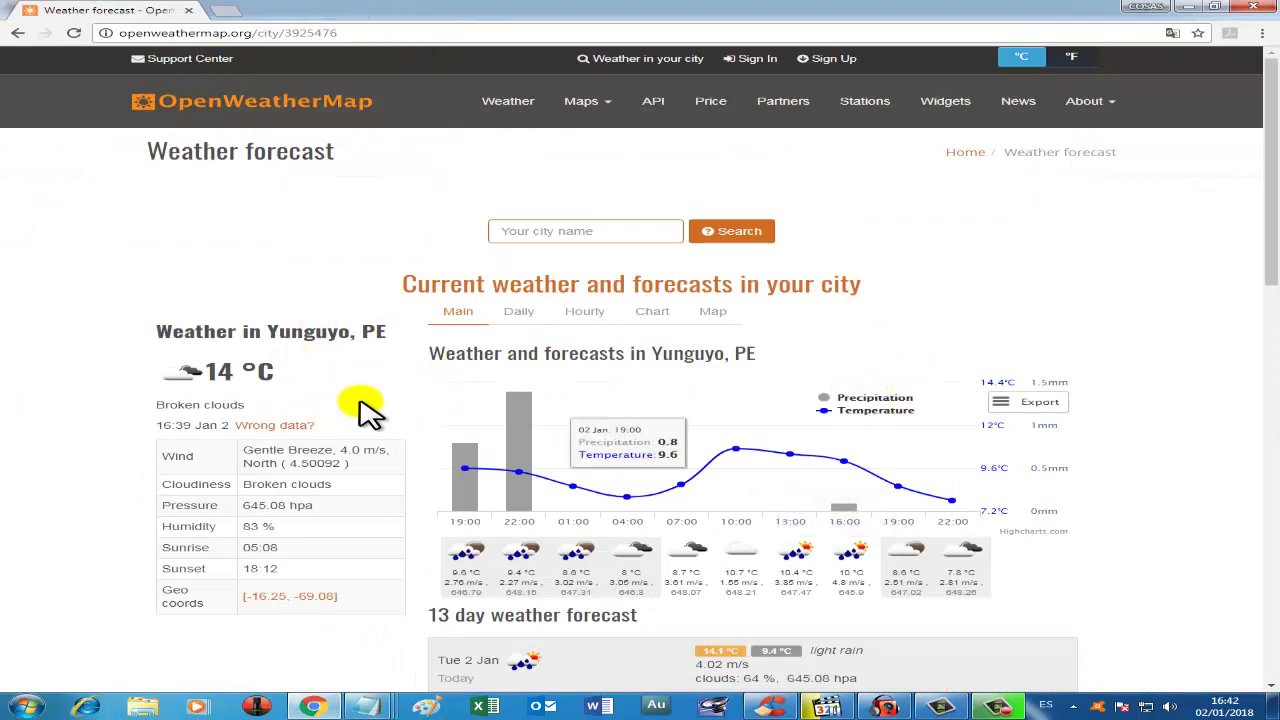
scroll(366, 409, "down", 2)
scroll(368, 409, "up", 2)
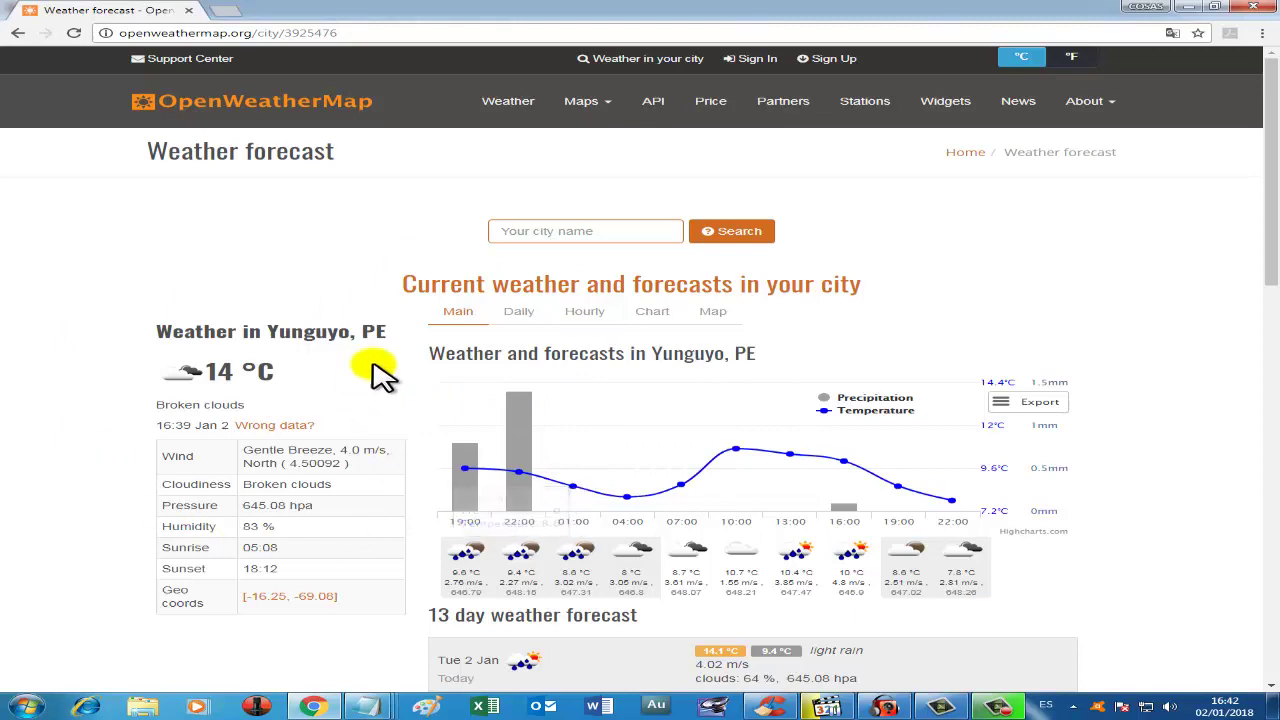
left_click(531, 236)
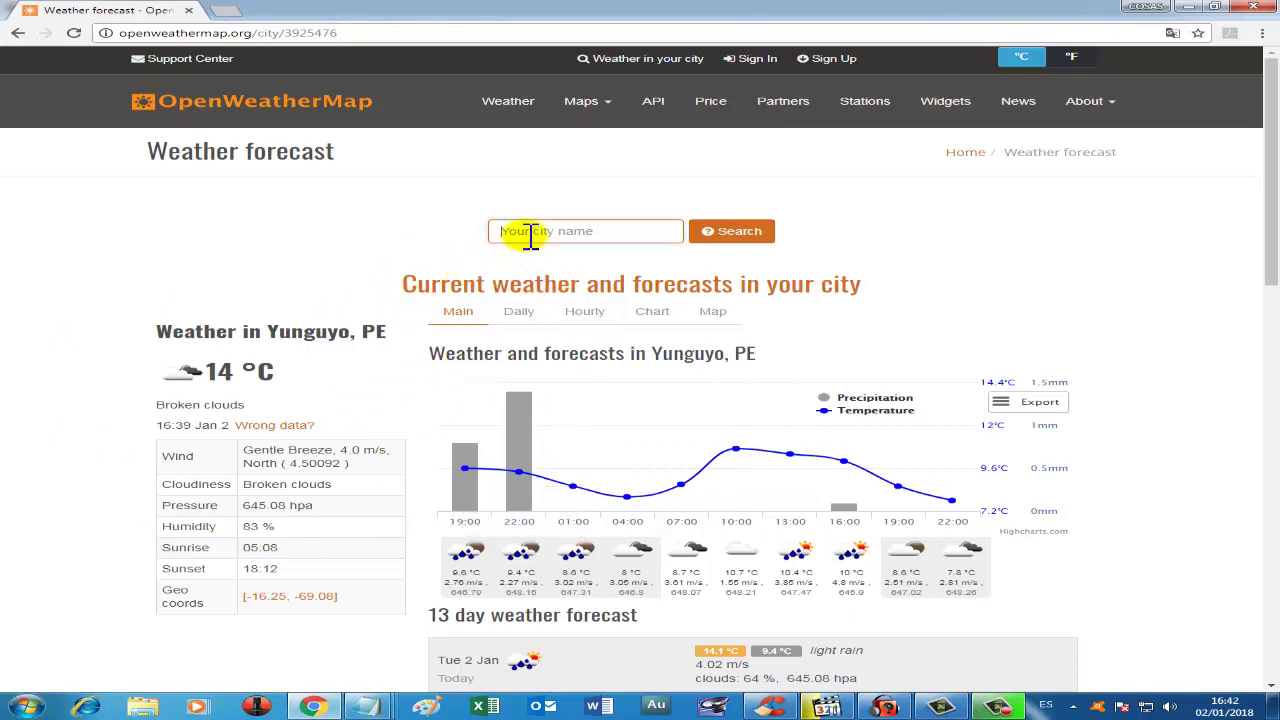
left_click(1190, 10)
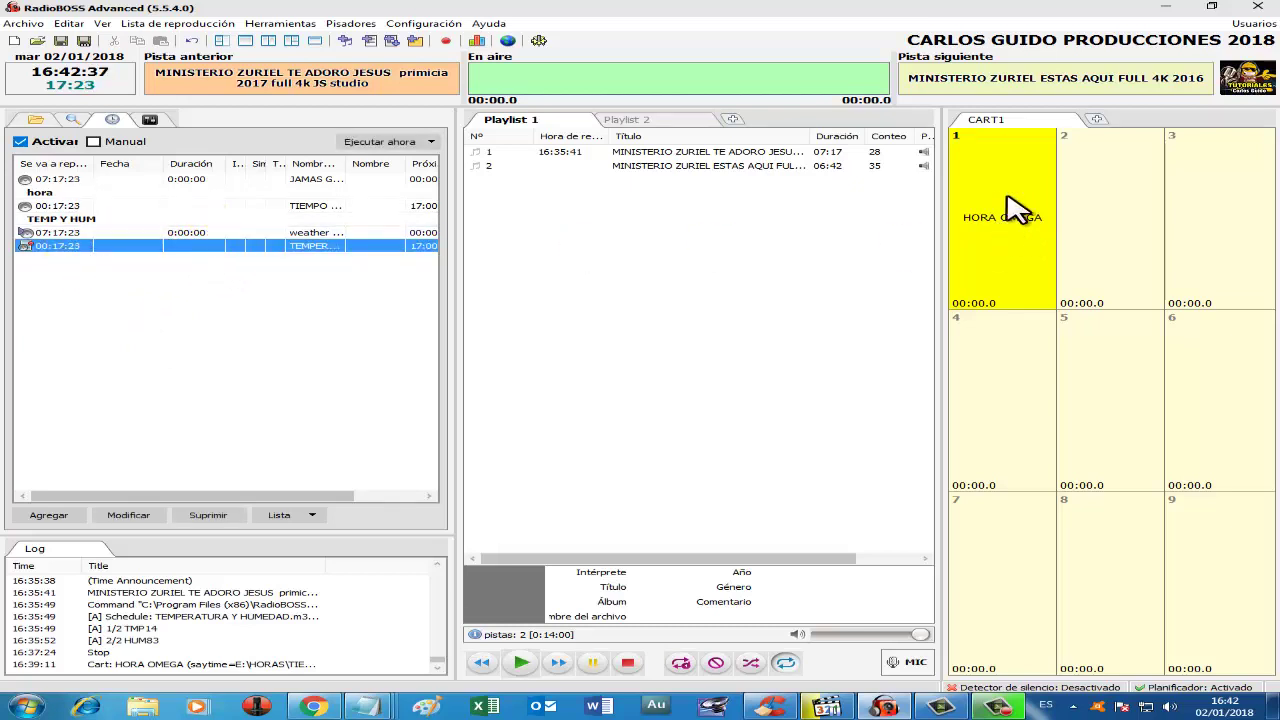
Step: Play the HORA OMEGA cart and review the scheduled hours of the TEMPERATURA Y HUMEDAD event
left_click(1001, 240)
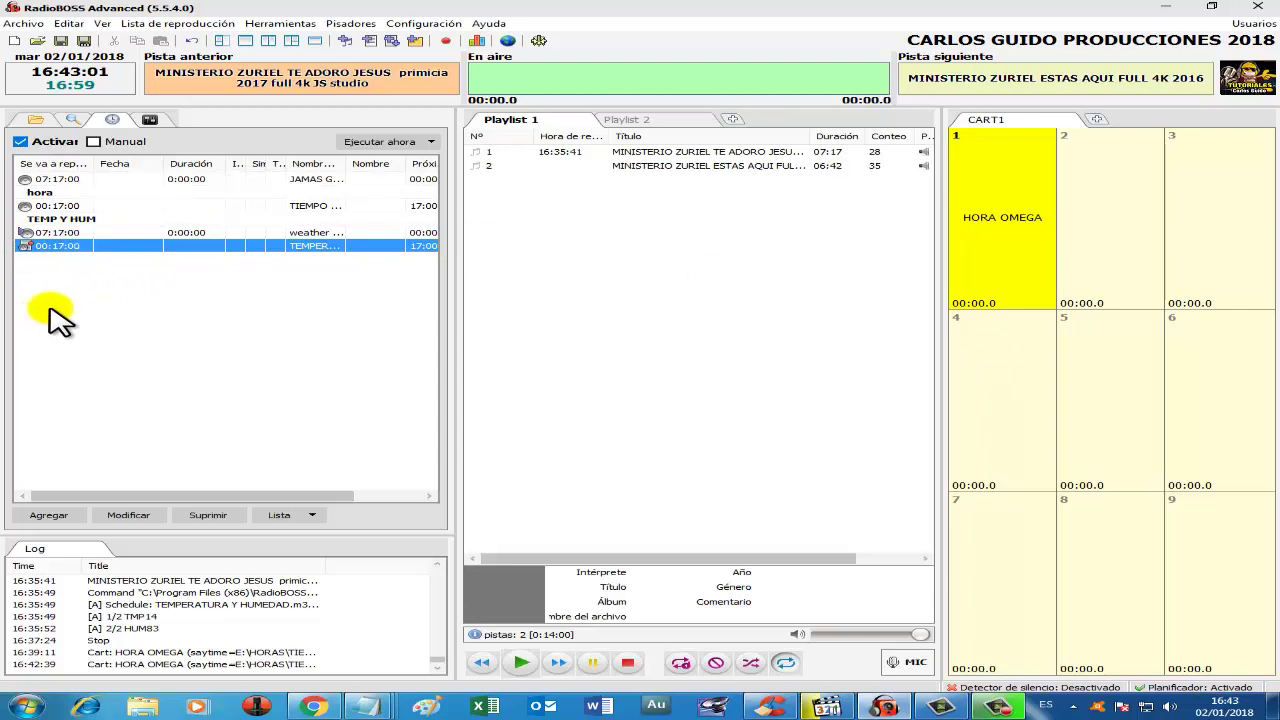
double_click(88, 252)
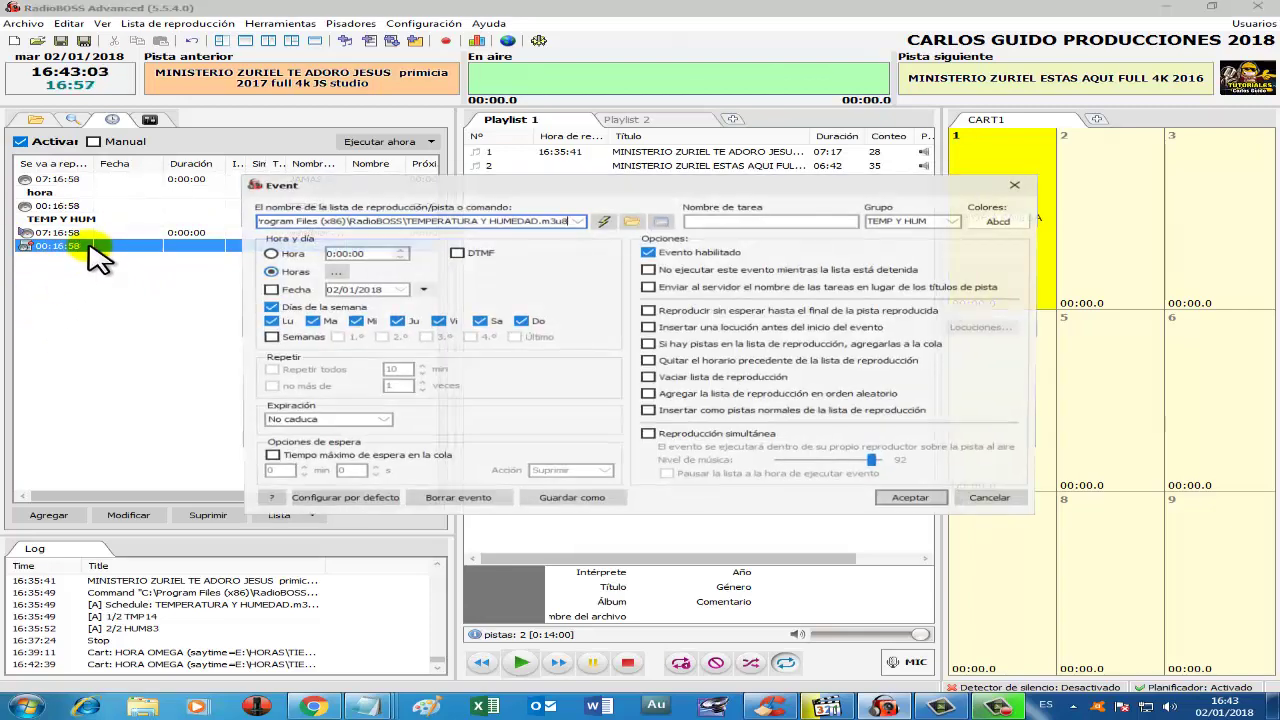
left_click(1019, 183)
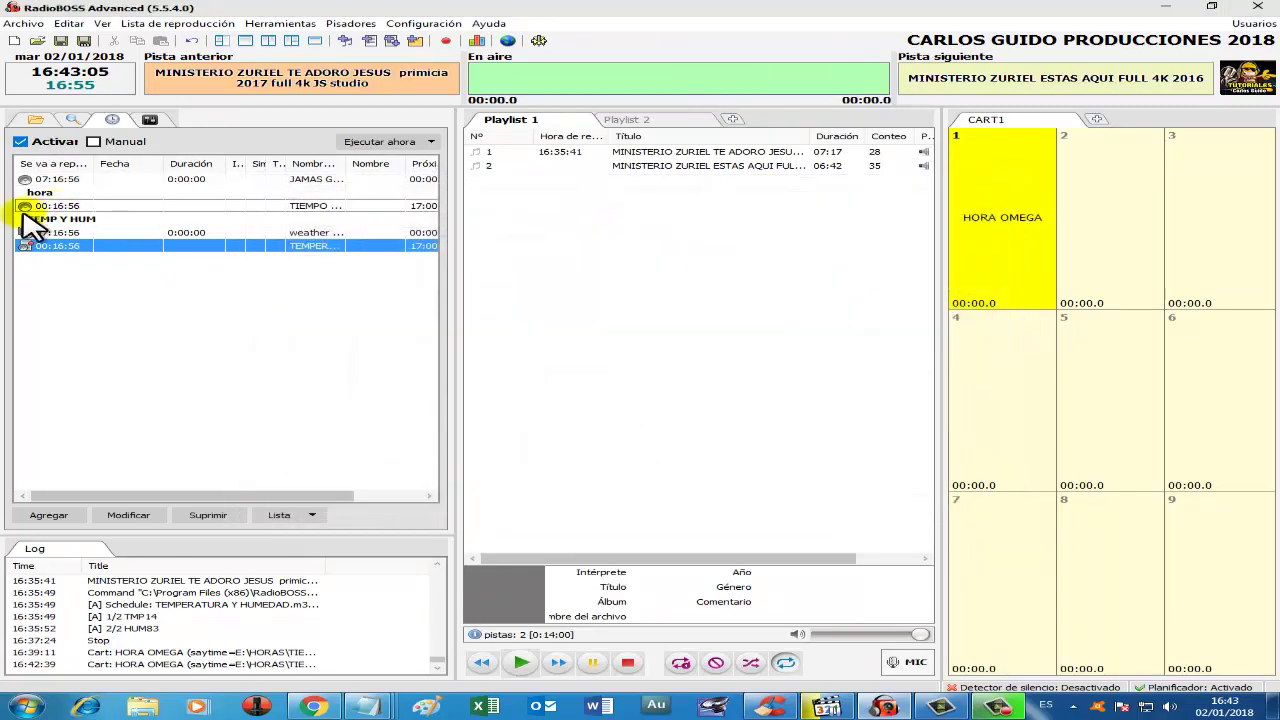
double_click(140, 255)
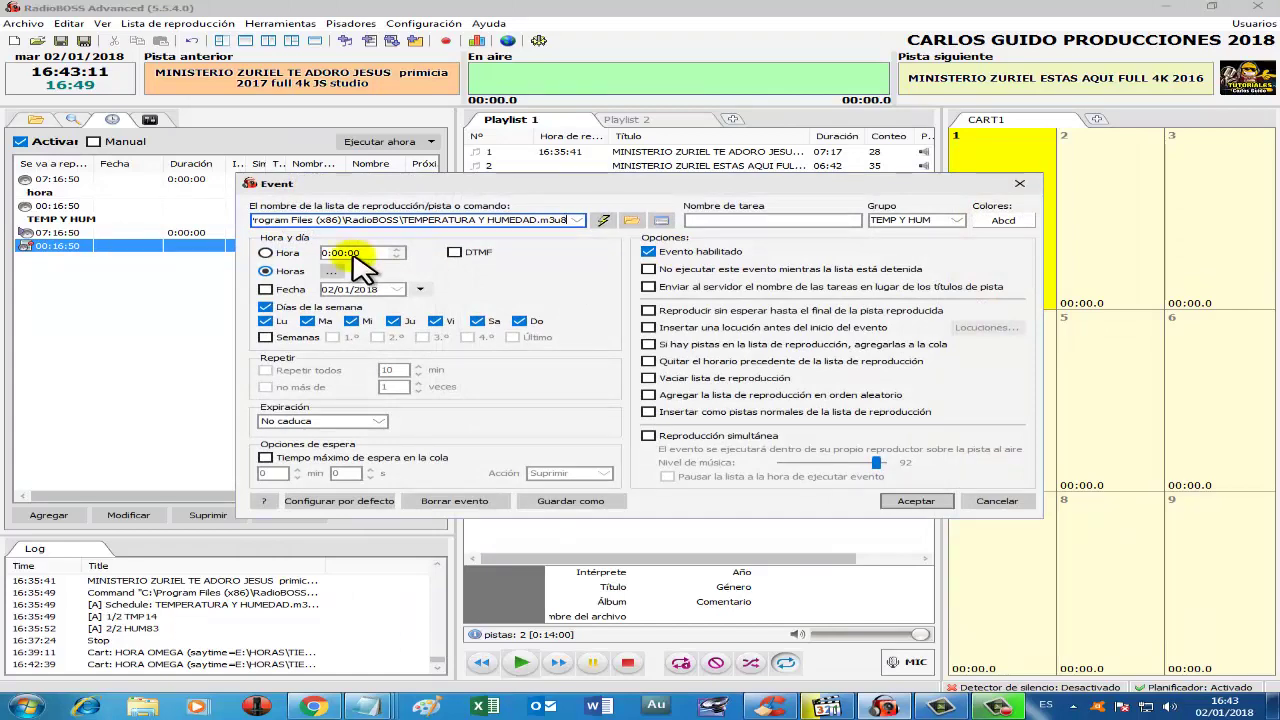
left_click(331, 271)
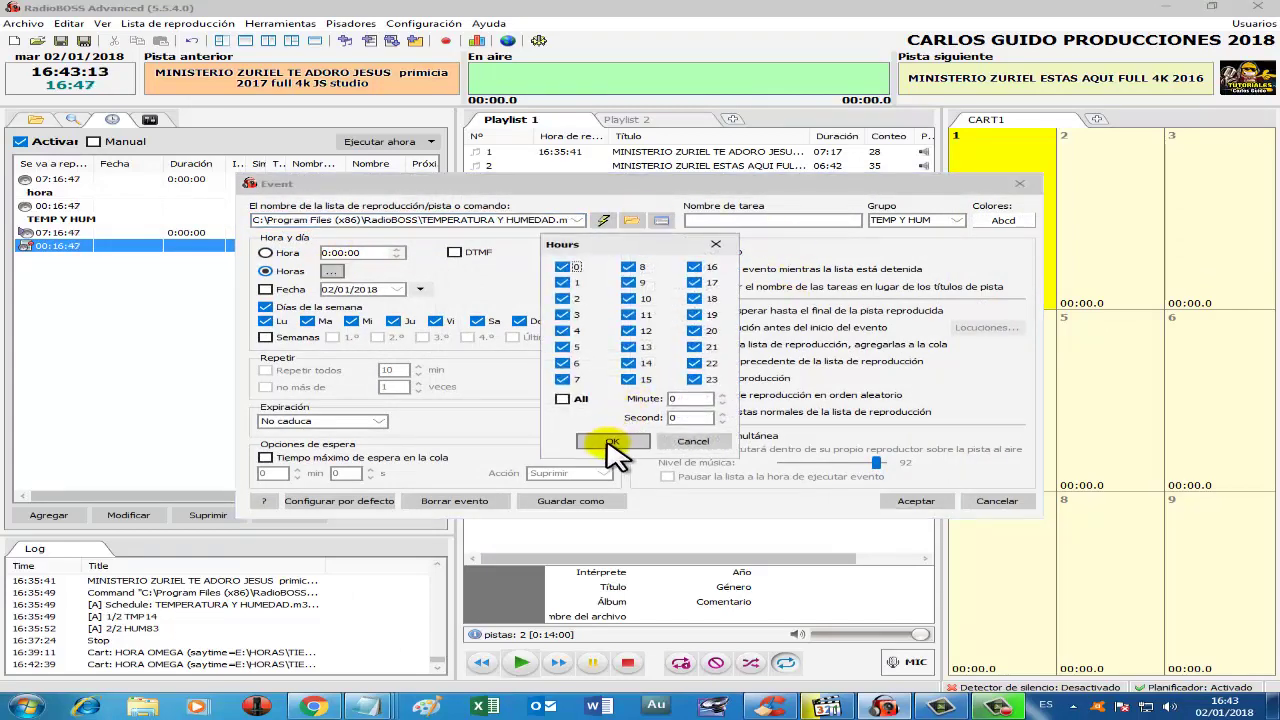
left_click(612, 440)
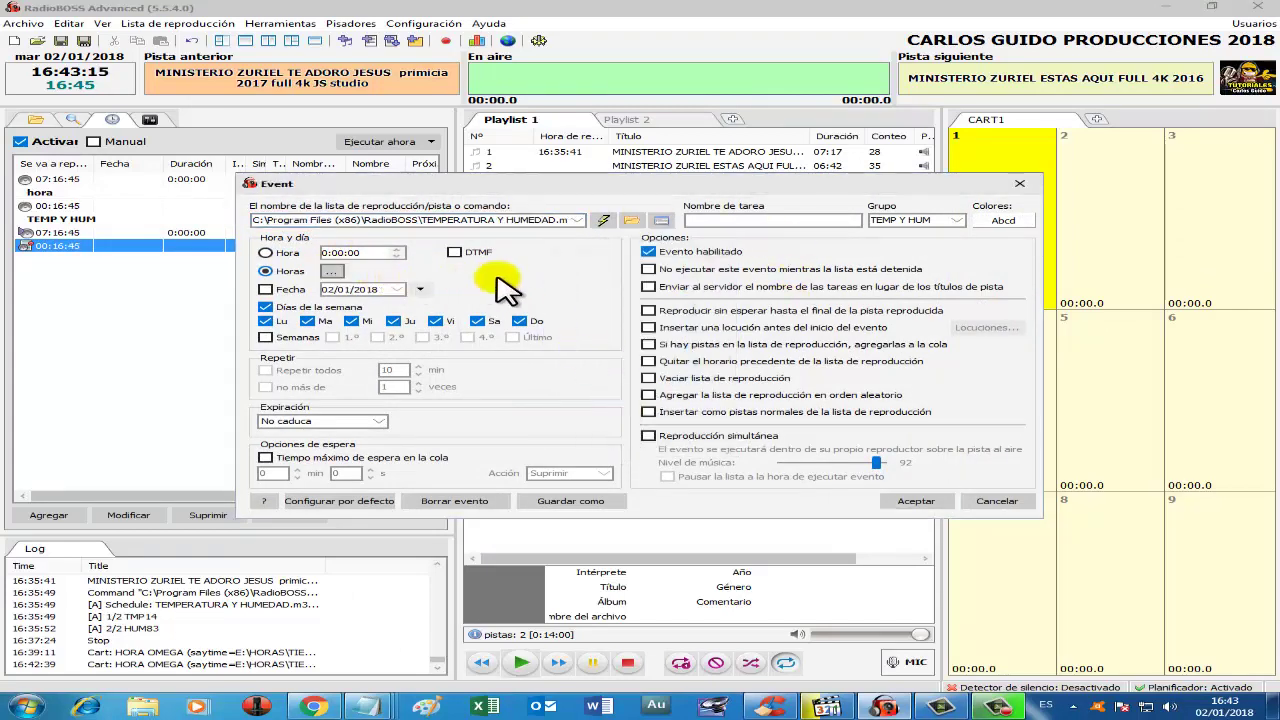
Step: Enable simultaneous playback for the TEMPERATURA Y HUMEDAD event with a music level of 96 and save it
left_click(648, 436)
left_click(892, 462)
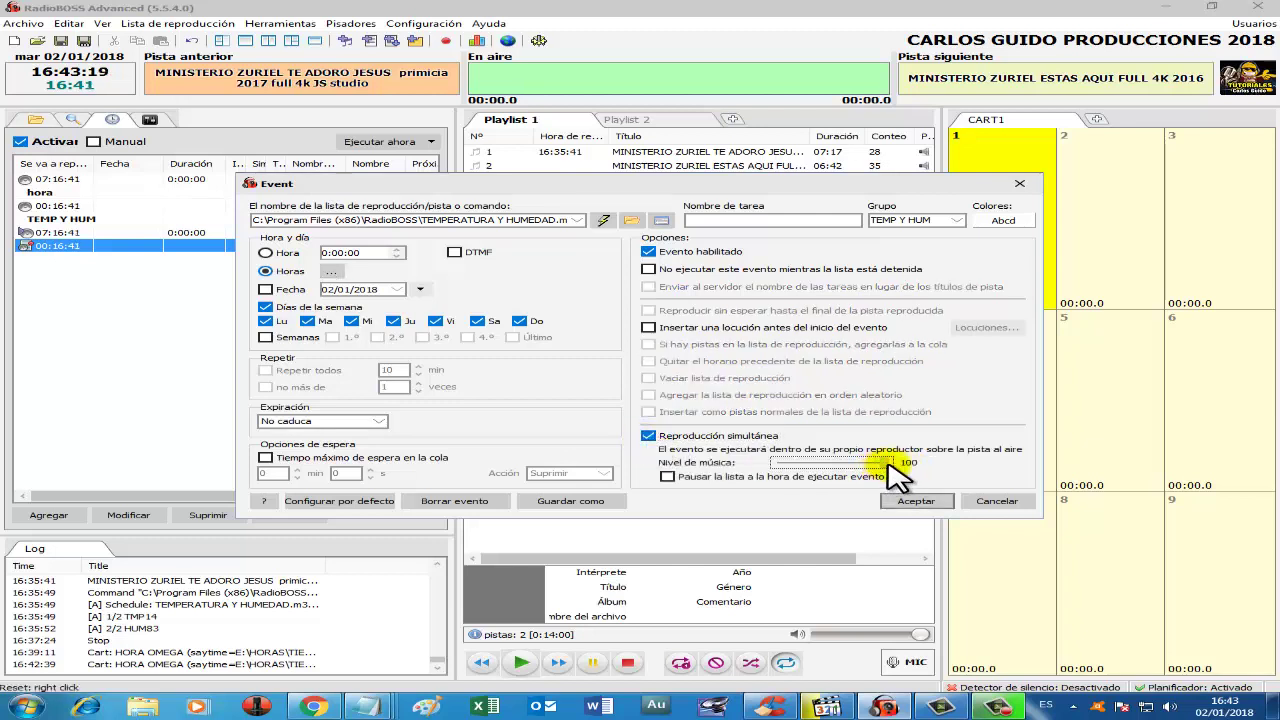
scroll(884, 467, "down", 2)
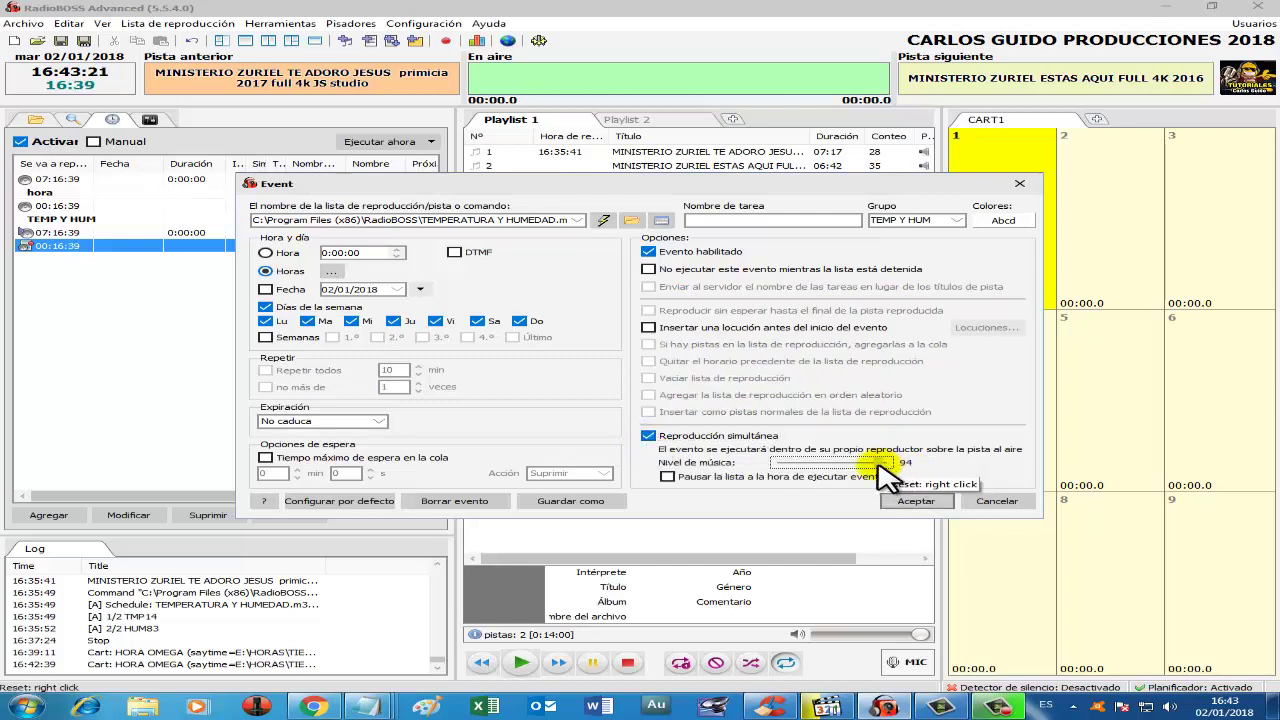
scroll(884, 467, "down", 1)
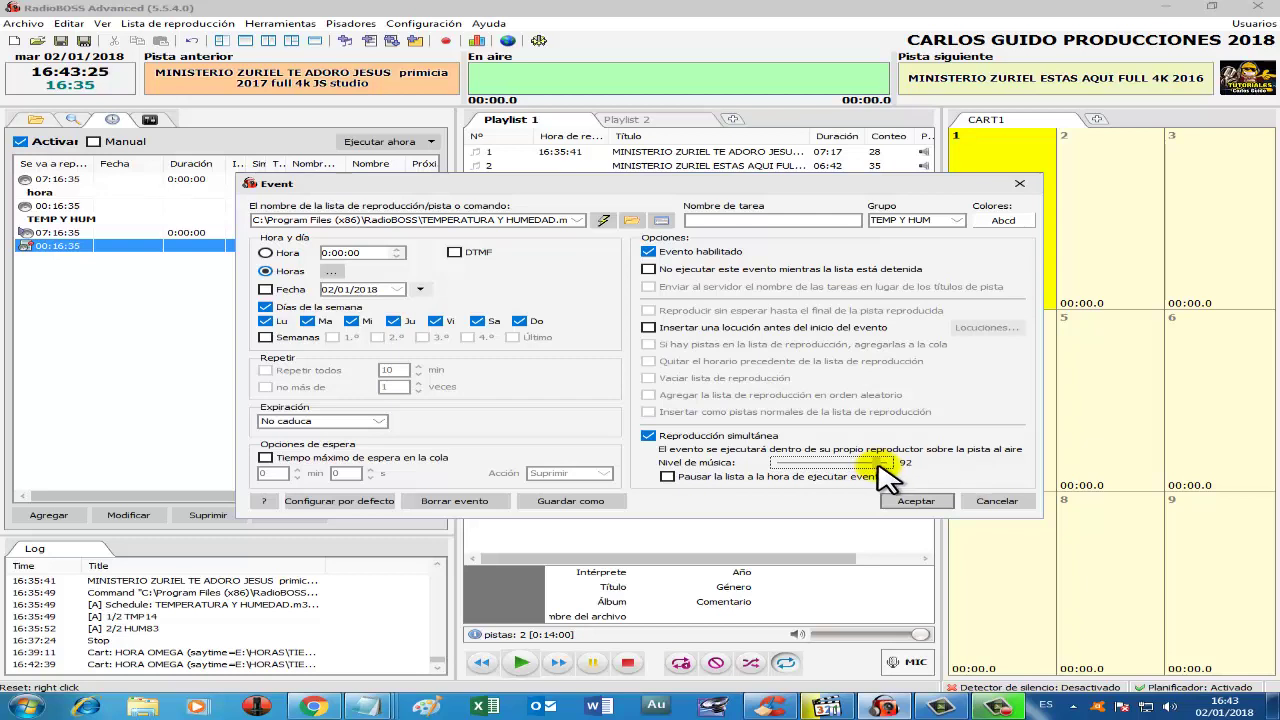
scroll(884, 467, "up", 2)
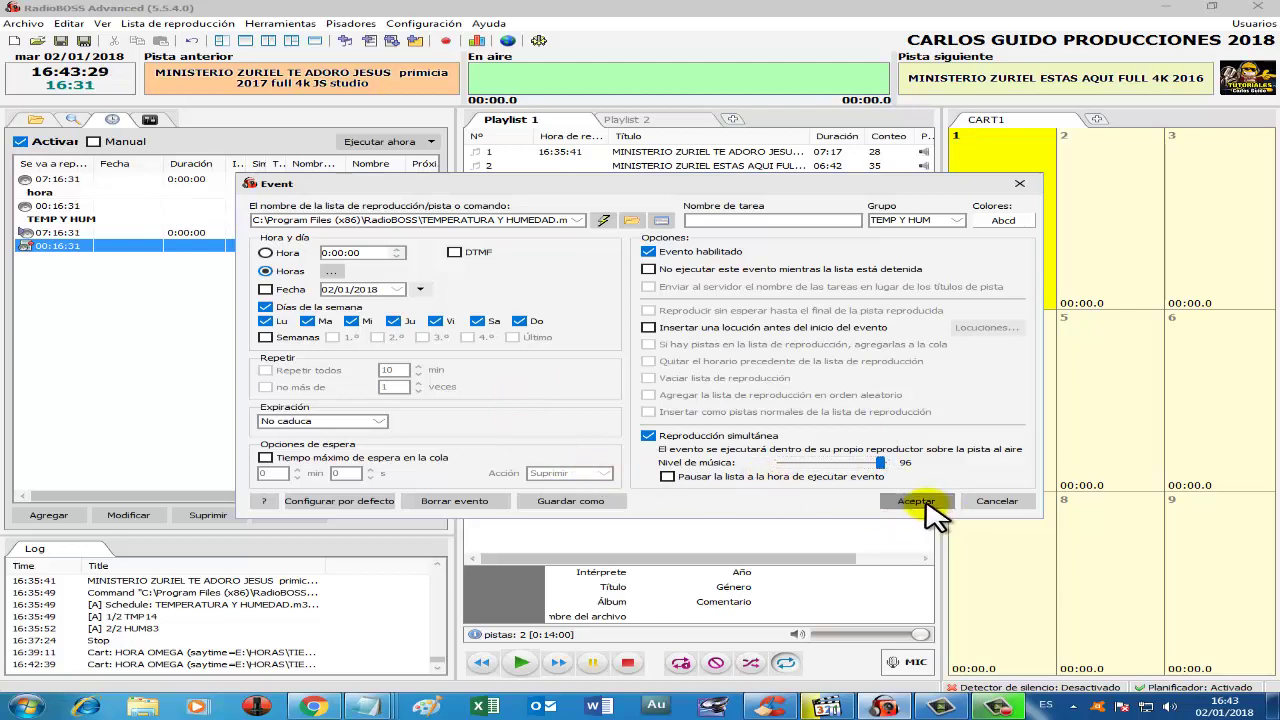
left_click(916, 501)
Step: Play MINISTERIO ZURIEL TE ADORO JESUS, run the TEMPERATURA Y HUMEDAD event immediately, and dismiss the Facebook notification
double_click(638, 153)
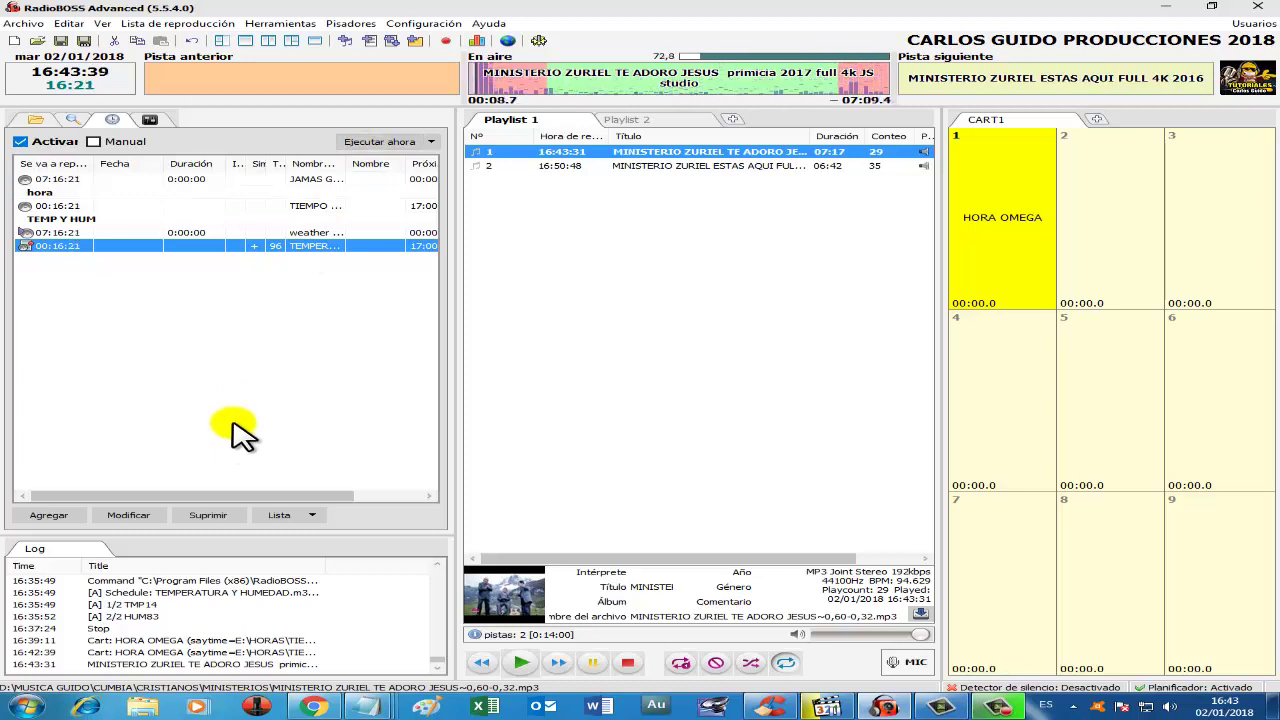
left_click(380, 142)
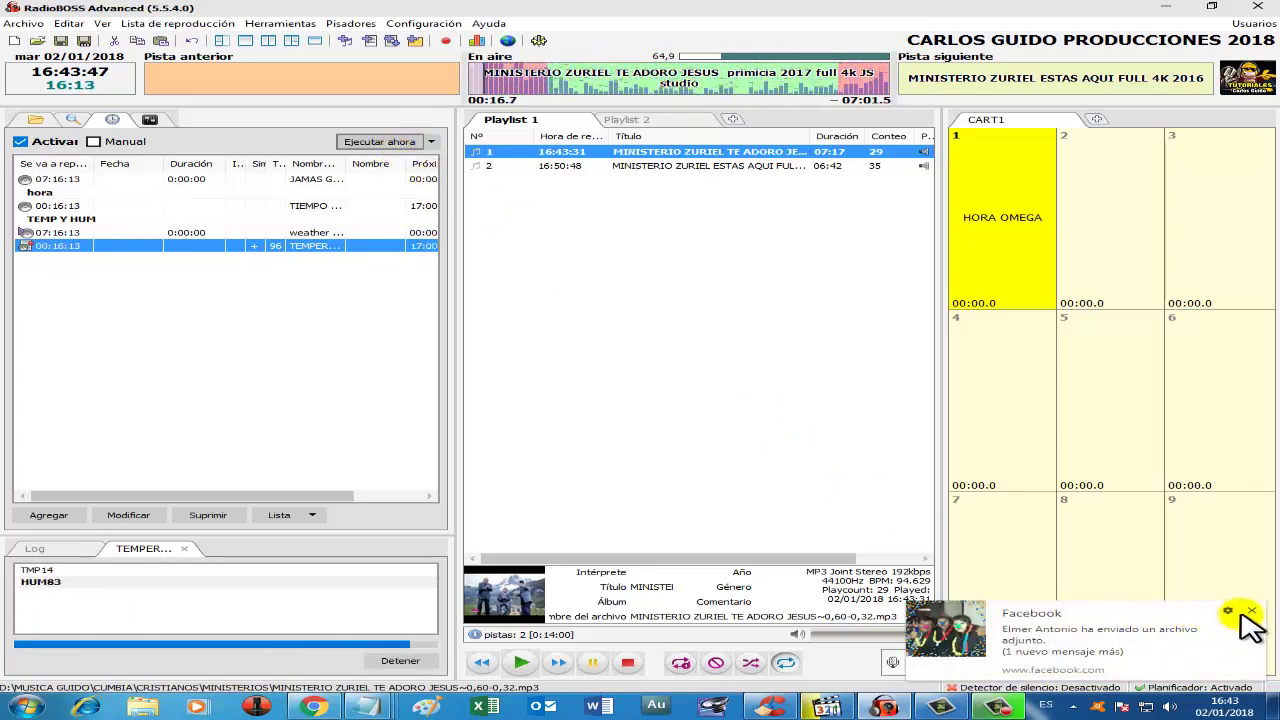
left_click(1249, 610)
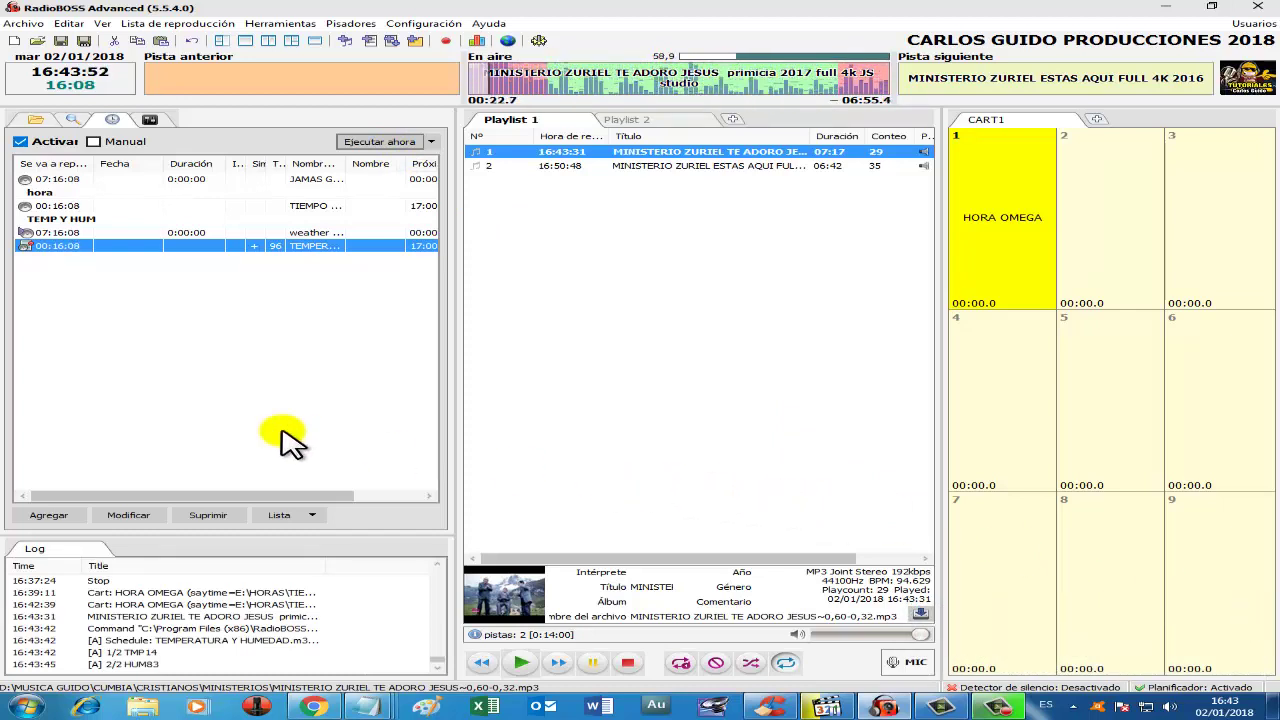
Step: Set the TEMPERATURA Y HUMEDAD event's music level to 90 and run the event twice over the song
double_click(275, 245)
left_click_drag(880, 463, 872, 463)
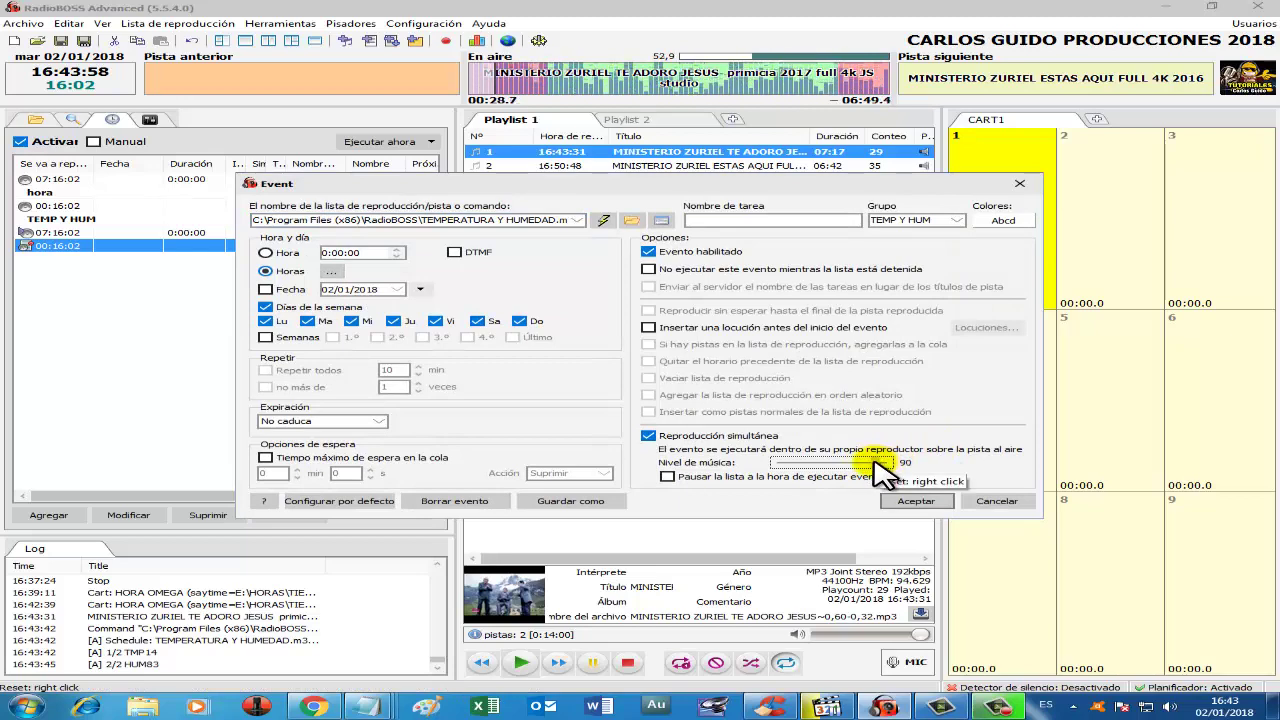
left_click(928, 498)
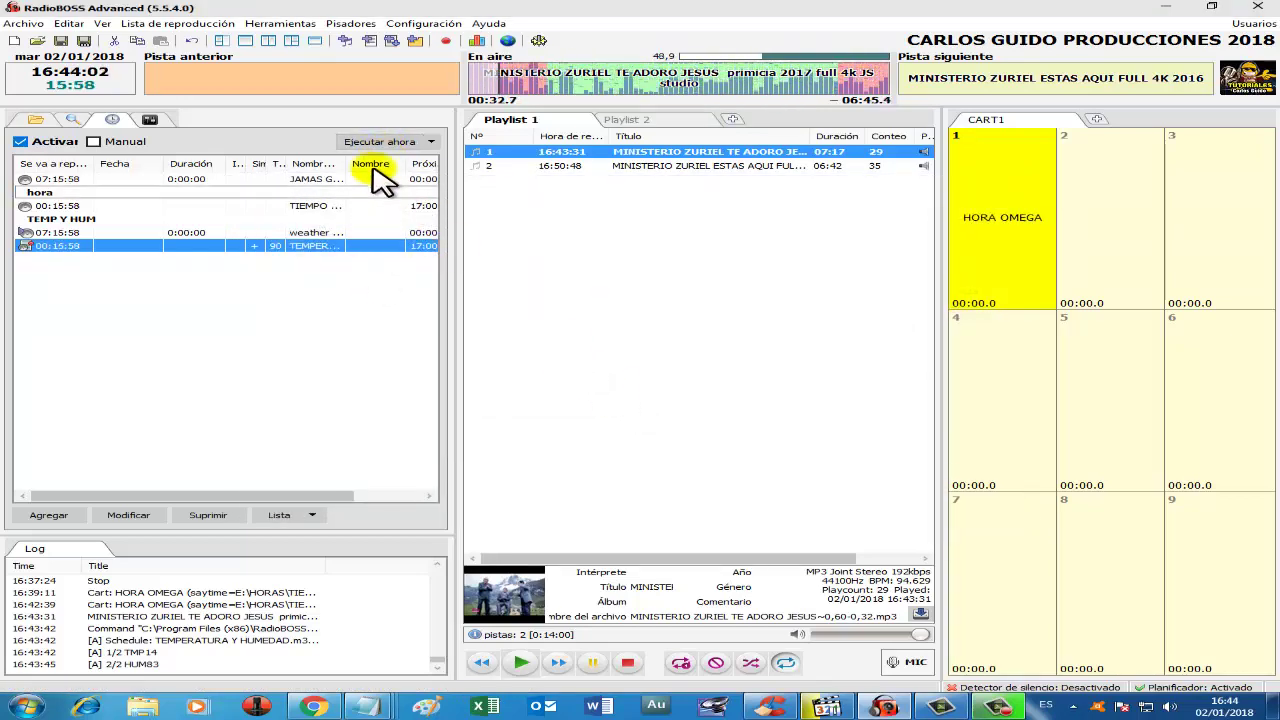
left_click(378, 142)
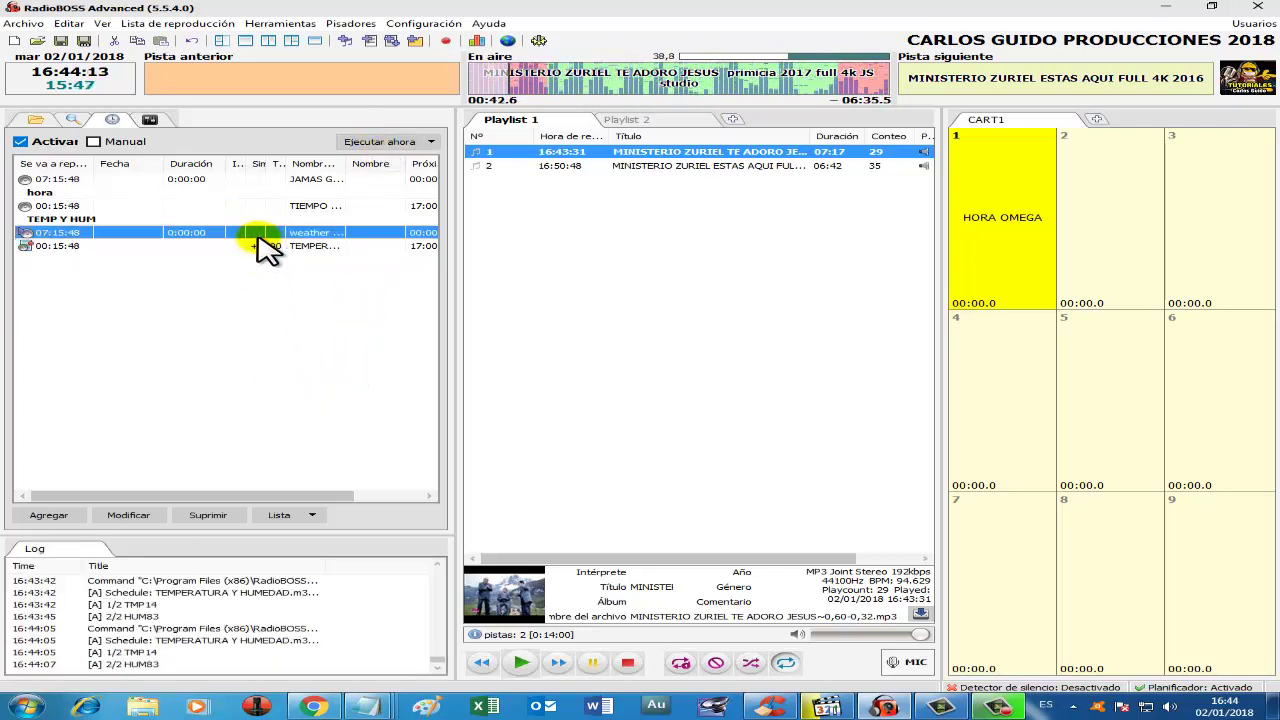
left_click(390, 142)
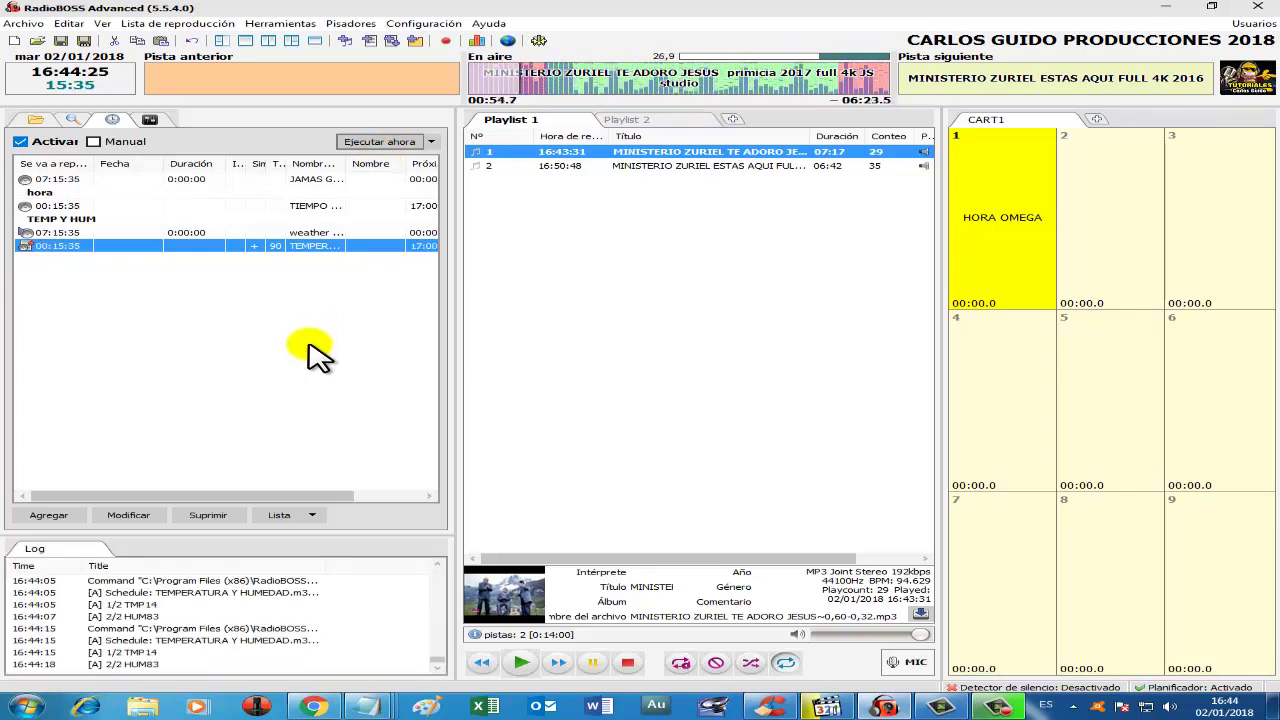
Step: Disable simultaneous playback for the TEMPERATURA Y HUMEDAD event and save it
double_click(305, 250)
left_click(648, 436)
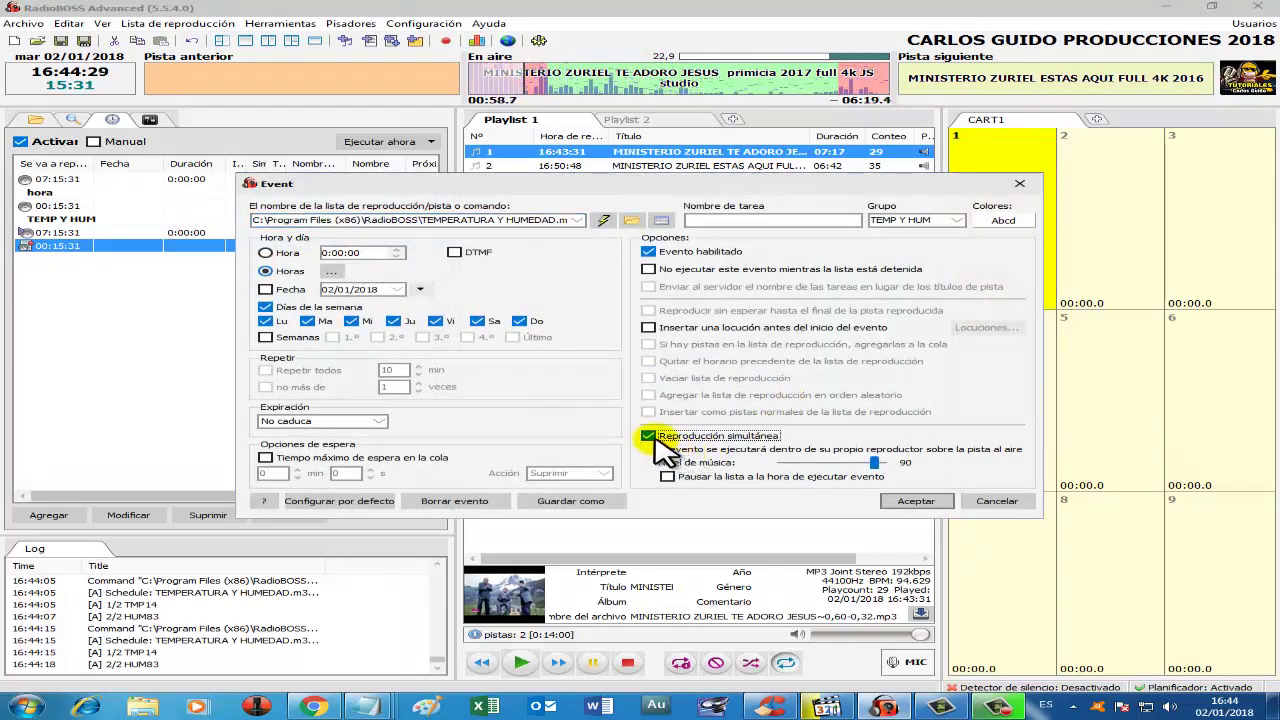
left_click(915, 503)
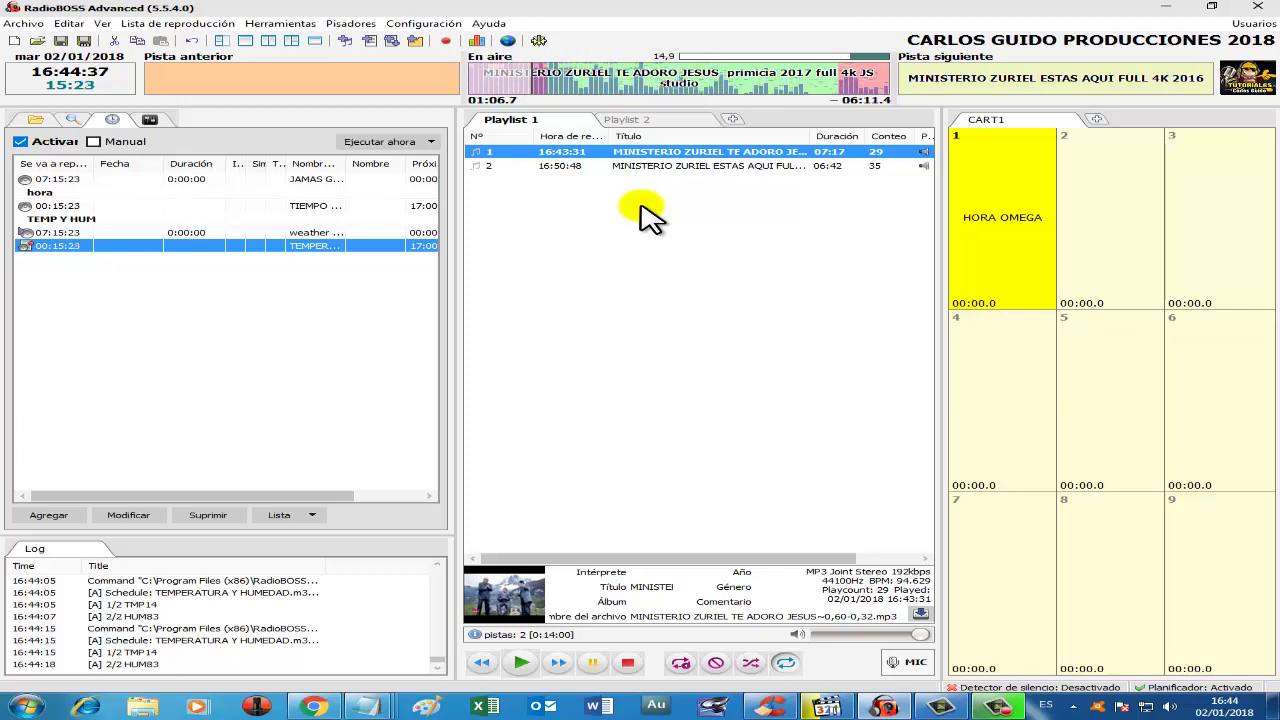
Step: Run the TEMPERATURA Y HUMEDAD event immediately and skip the on-air song close to its end
left_click(365, 142)
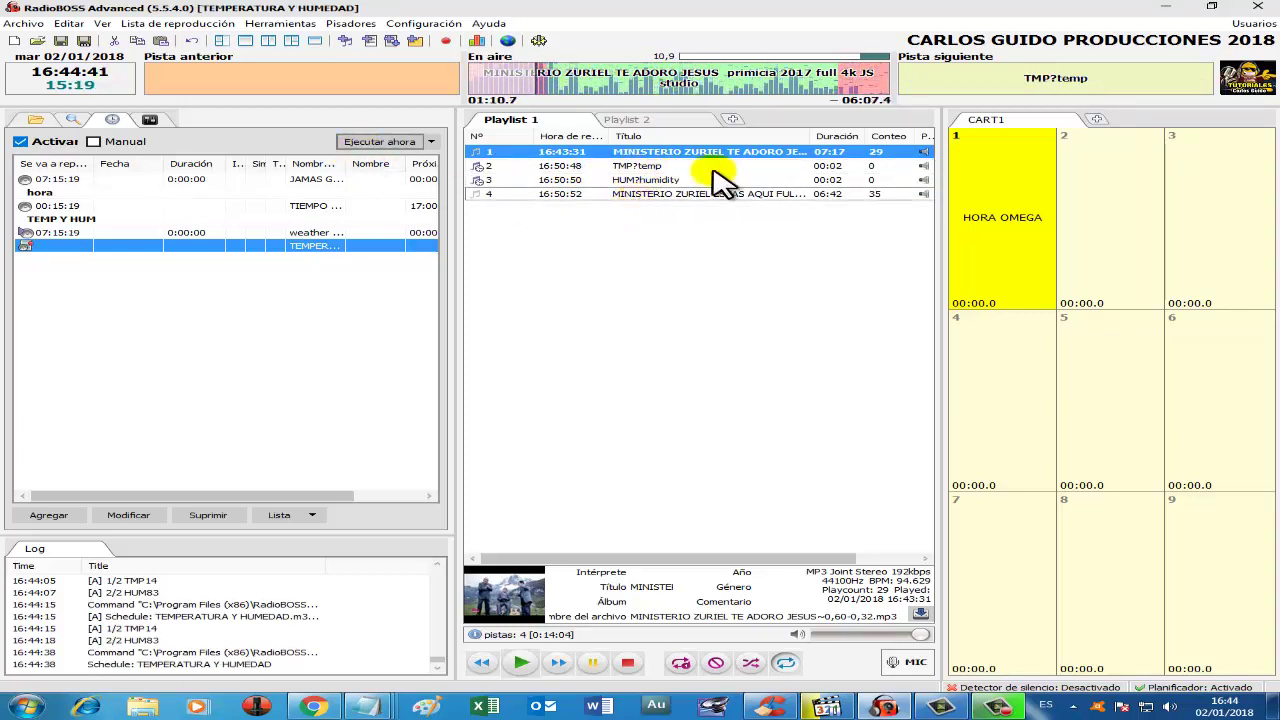
left_click(871, 80)
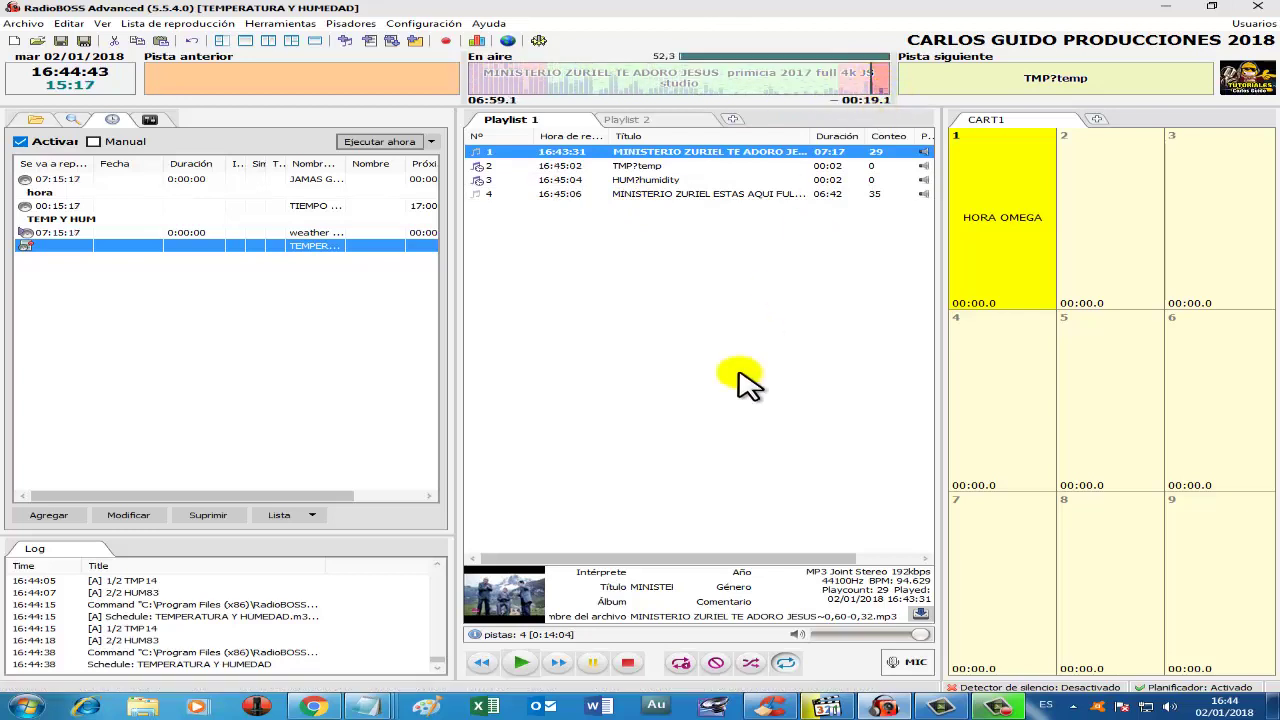
left_click(880, 83)
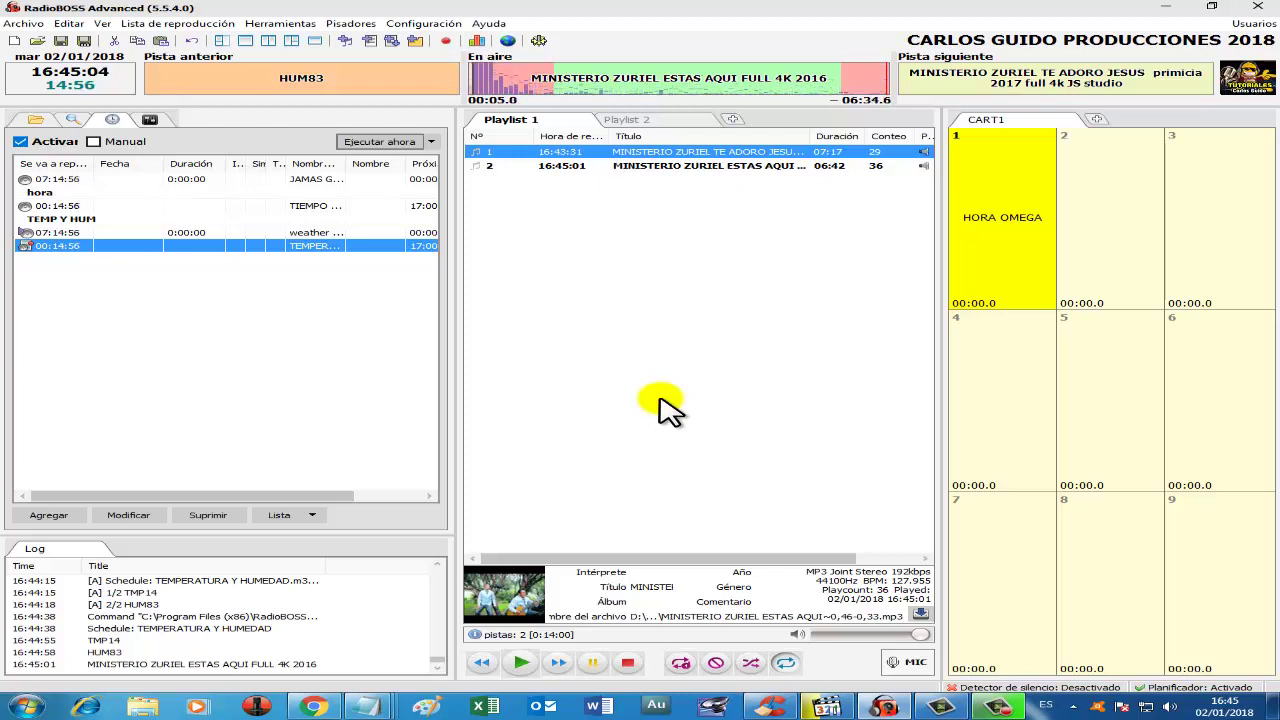
Step: Enable simultaneous playback for the TEMPERATURA Y HUMEDAD event again and run it immediately over the current song
double_click(349, 245)
left_click(664, 435)
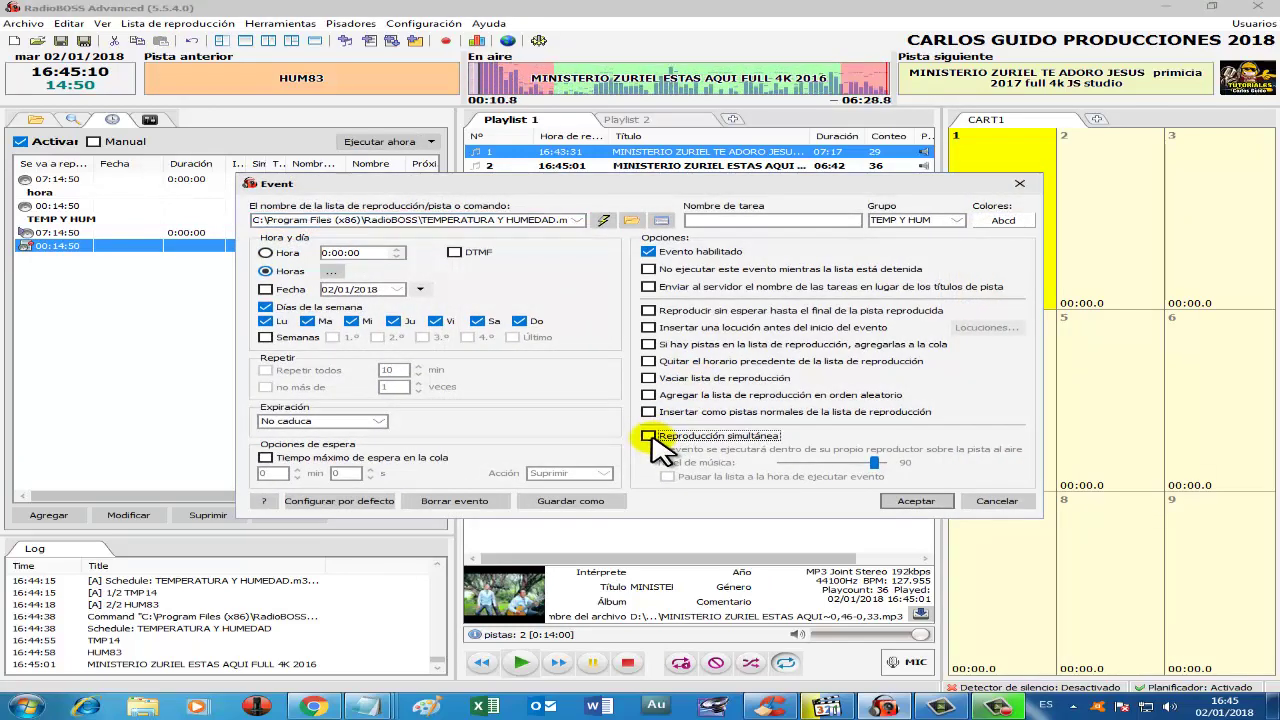
left_click(908, 500)
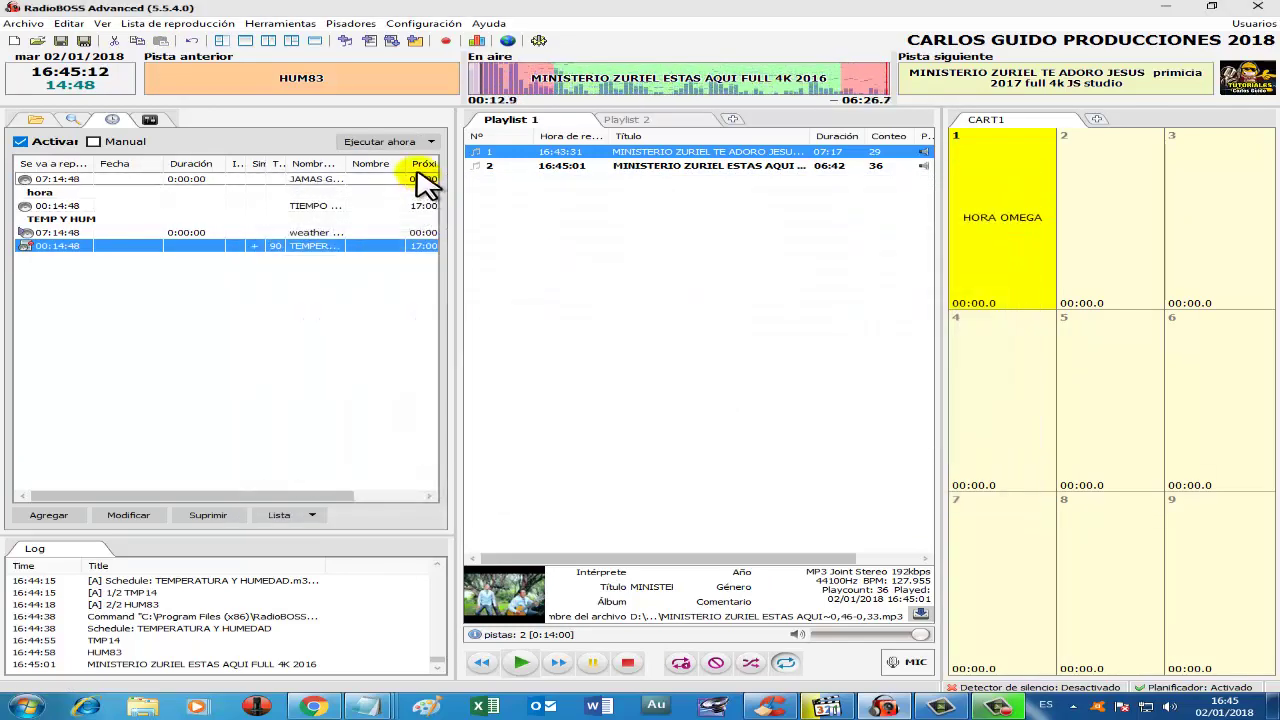
left_click(380, 141)
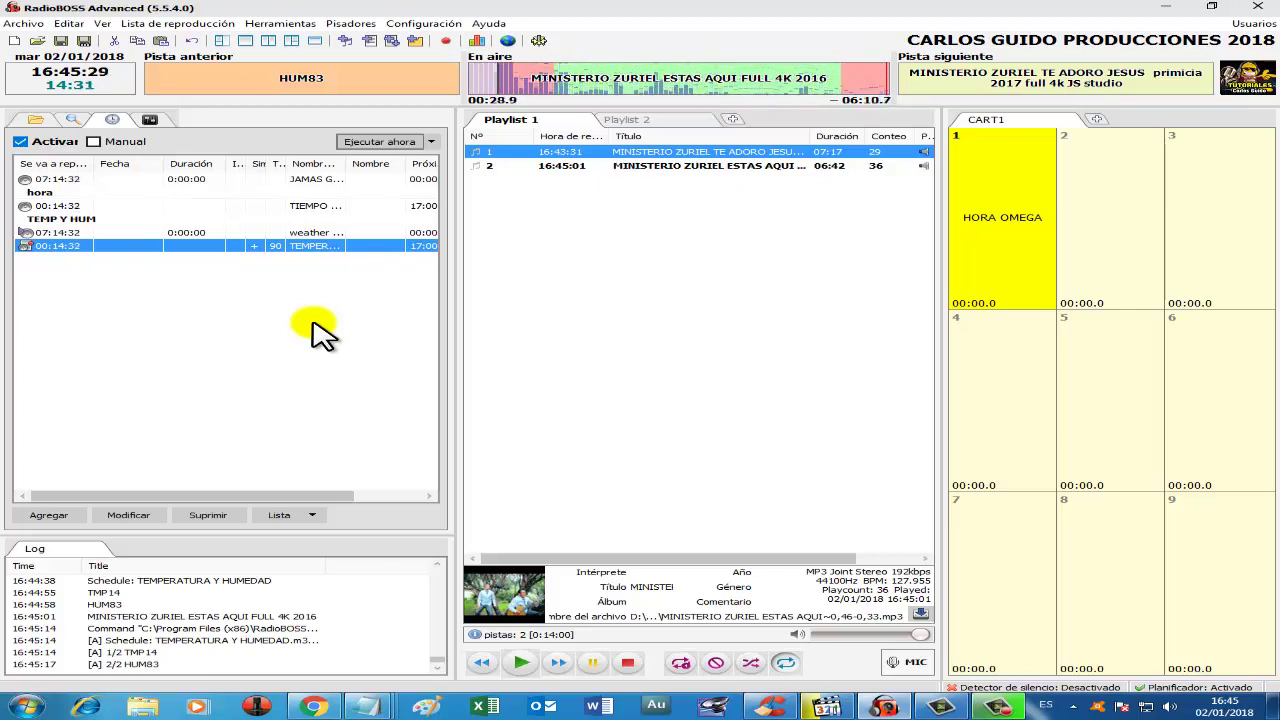
Step: Review the TEMPERATURA Y HUMEDAD event's simultaneous playback settings, accept them, and run the event once more
double_click(345, 246)
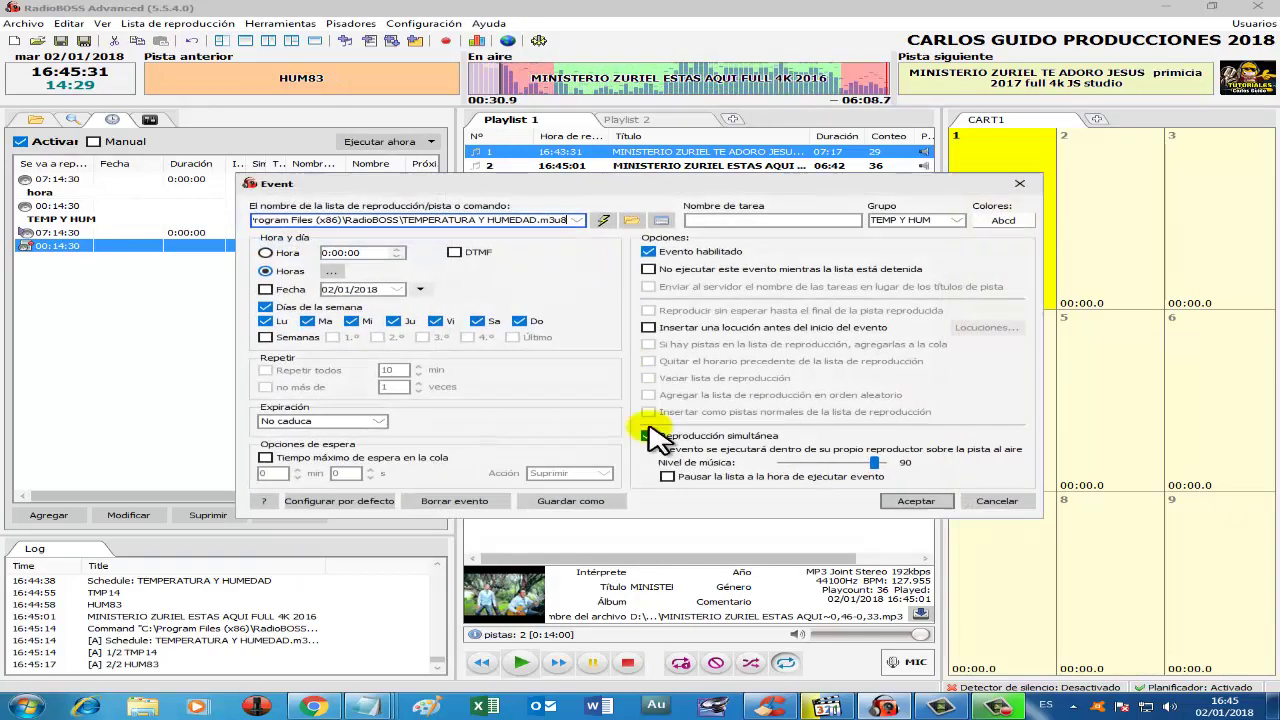
left_click(902, 501)
left_click(395, 142)
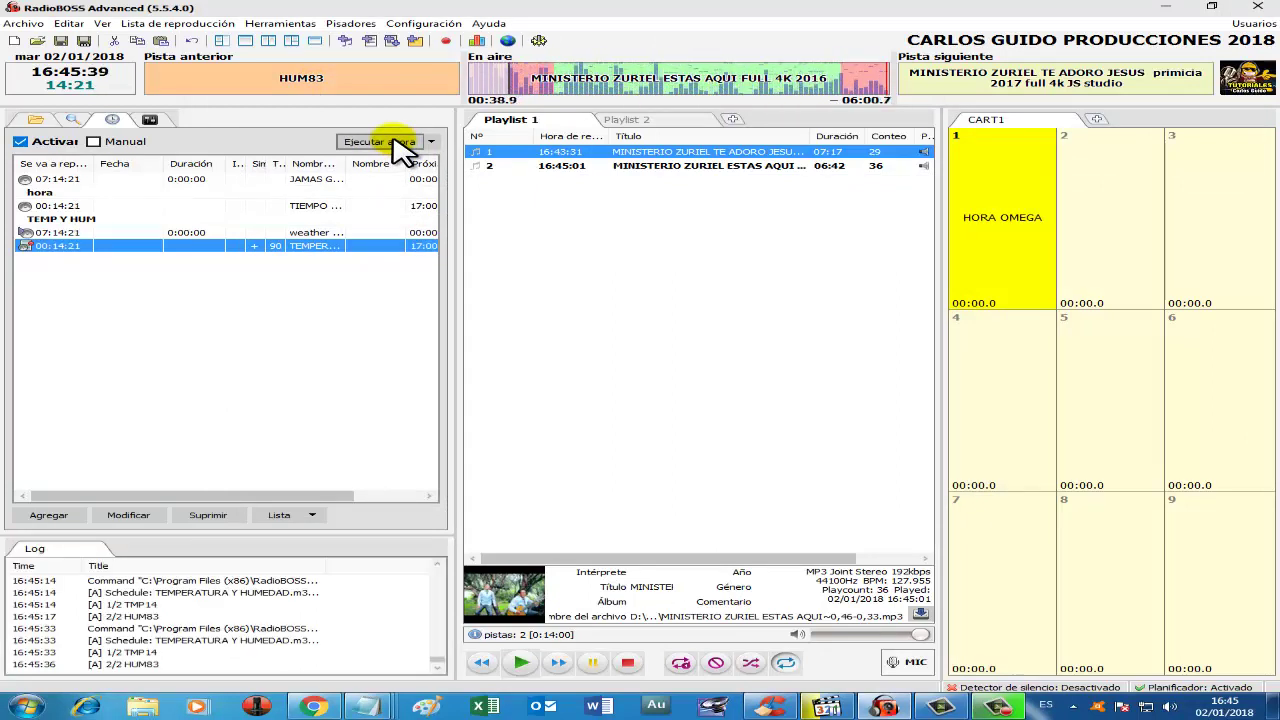
Step: Turn simultaneous playback back off for the TEMPERATURA Y HUMEDAD event and save the change
double_click(263, 249)
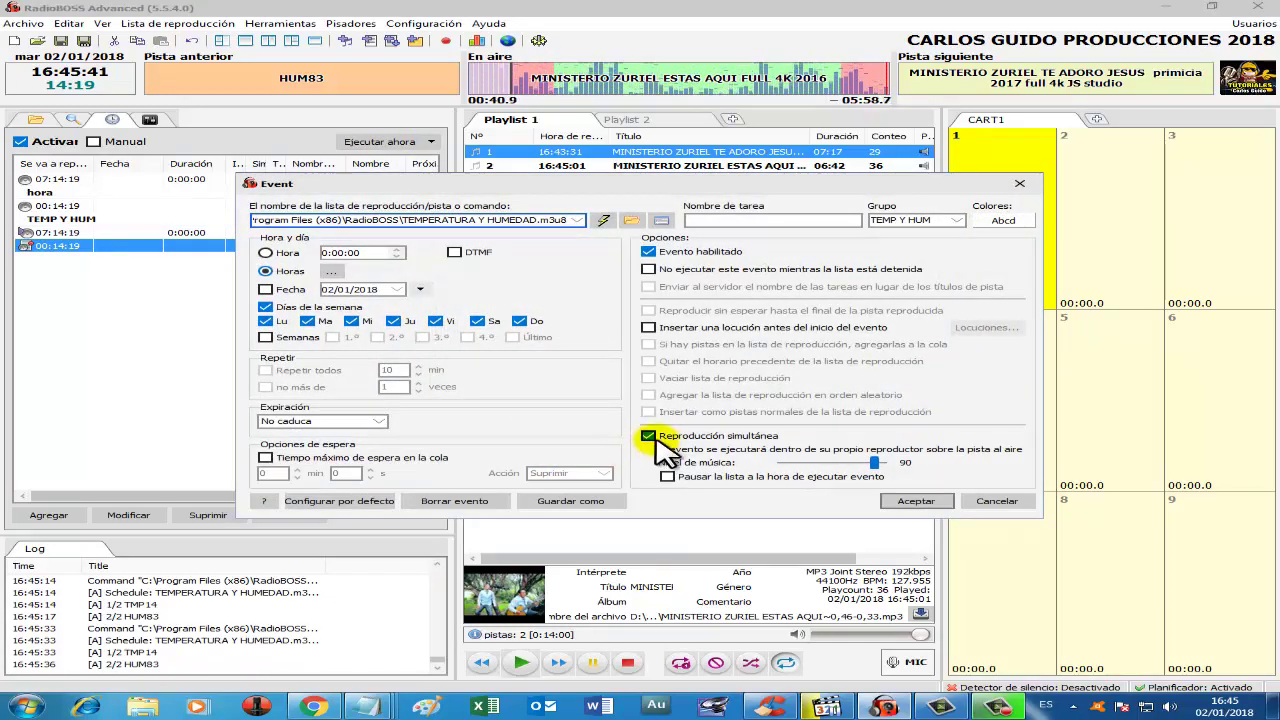
left_click(652, 436)
left_click(910, 500)
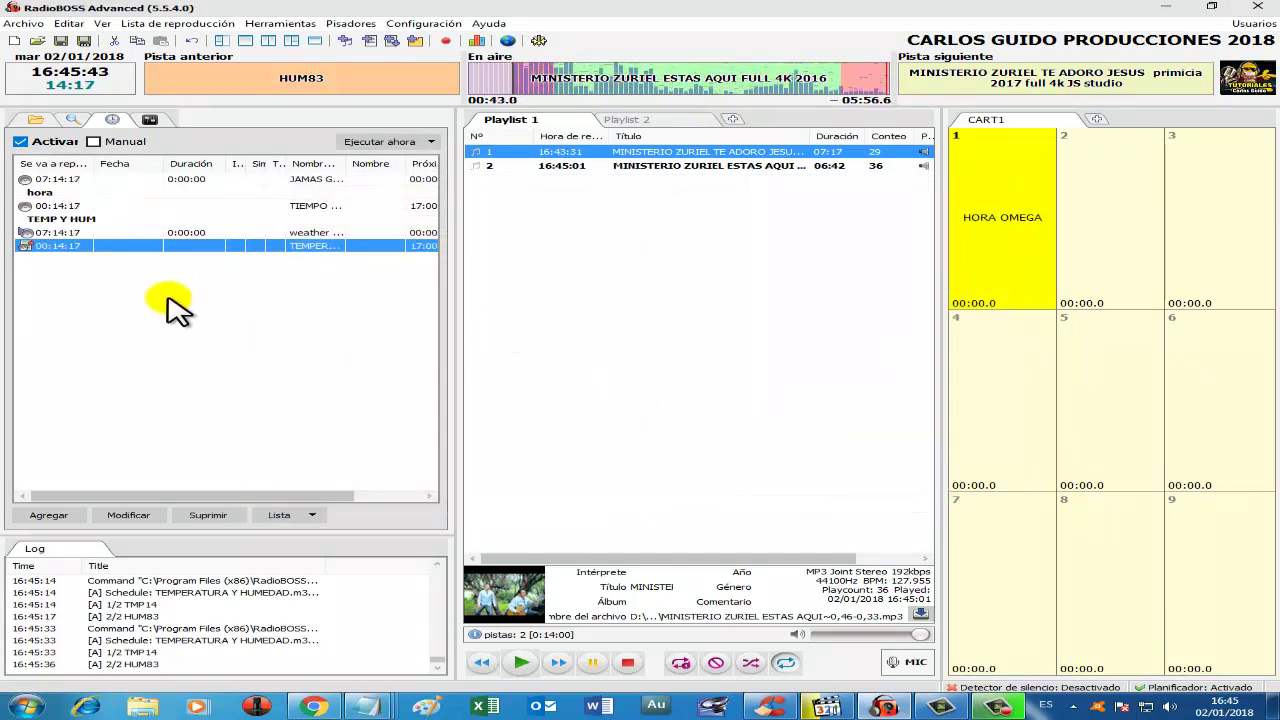